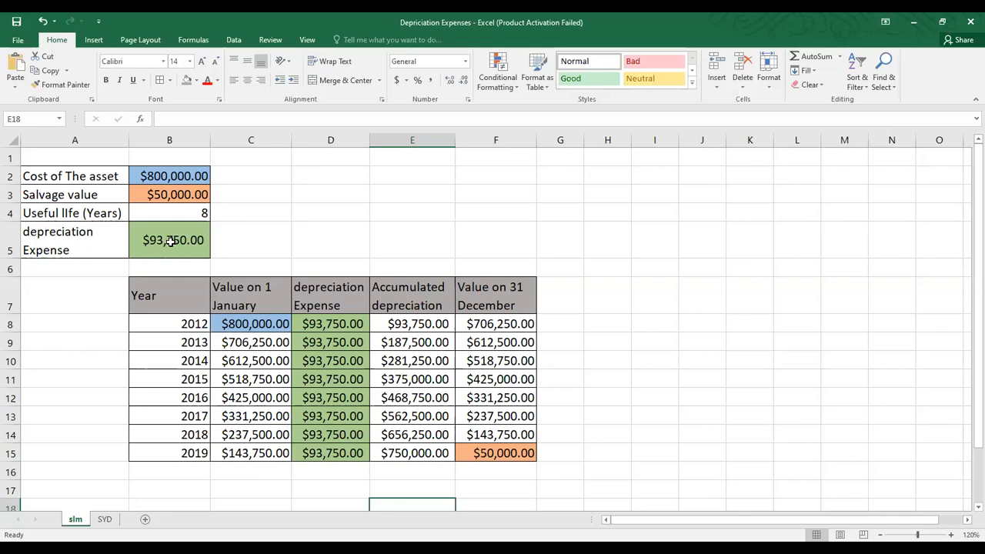
click(170, 241)
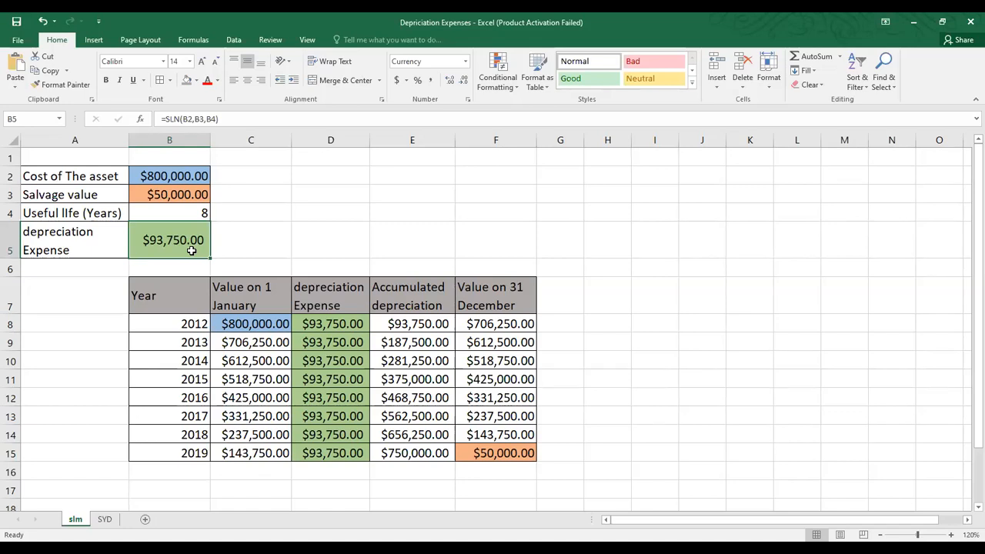
click(187, 322)
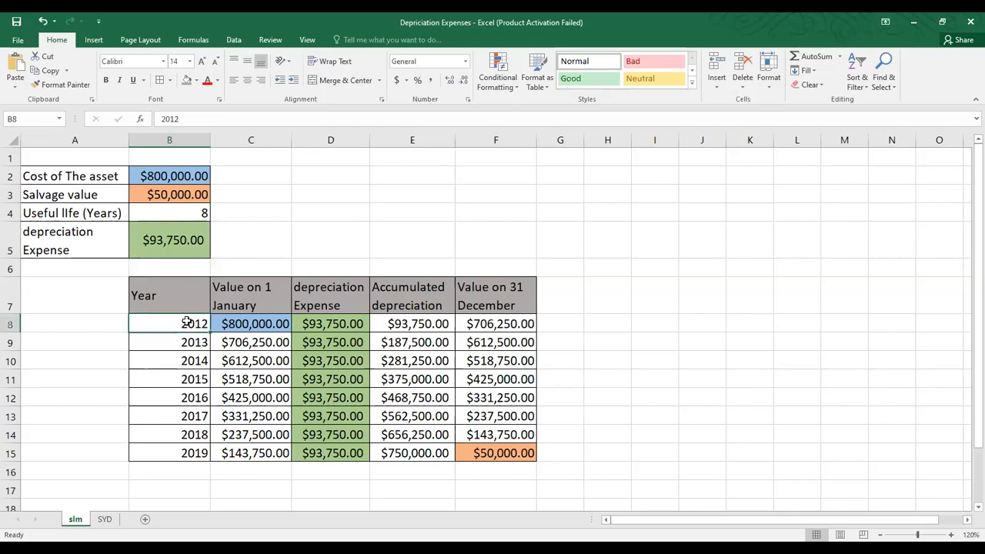
click(267, 321)
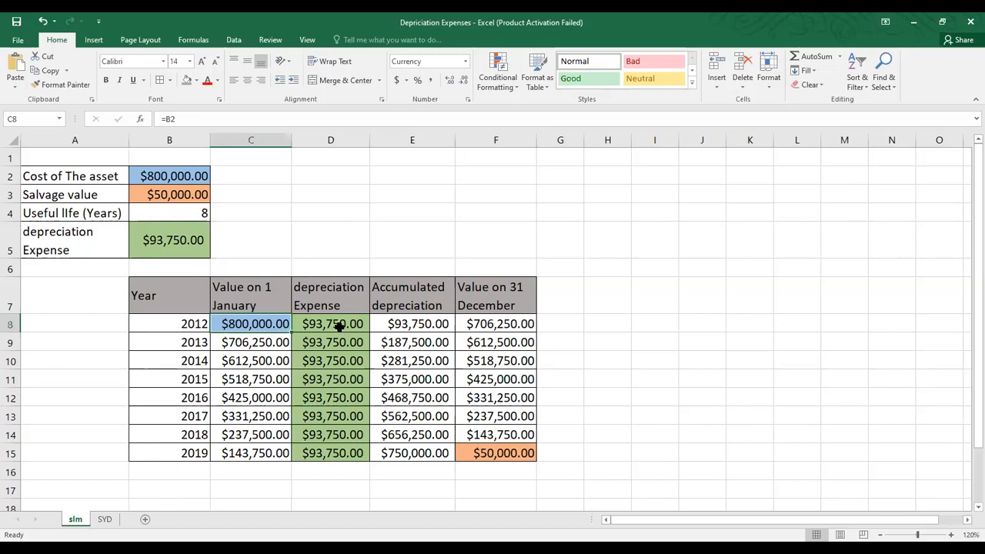
drag(337, 326, 331, 452)
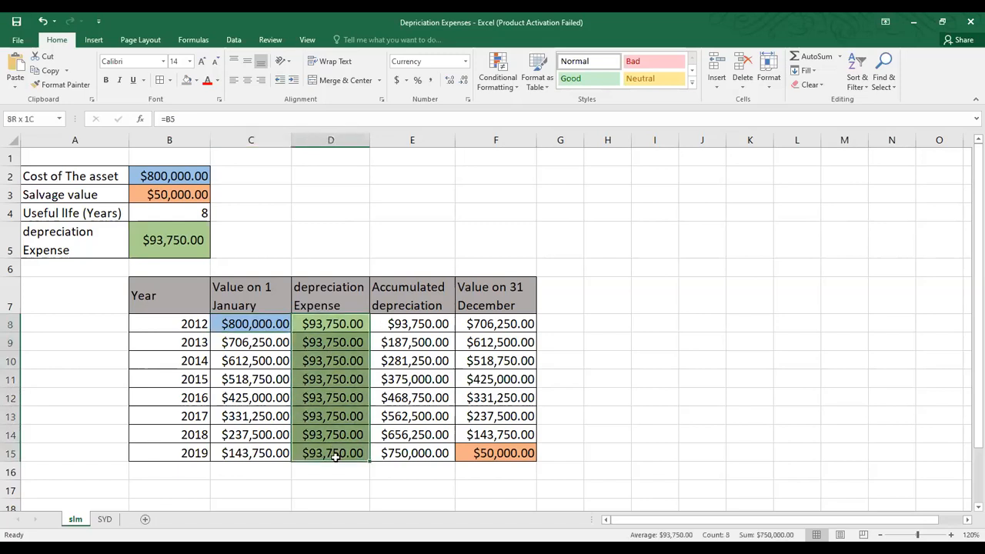
click(345, 329)
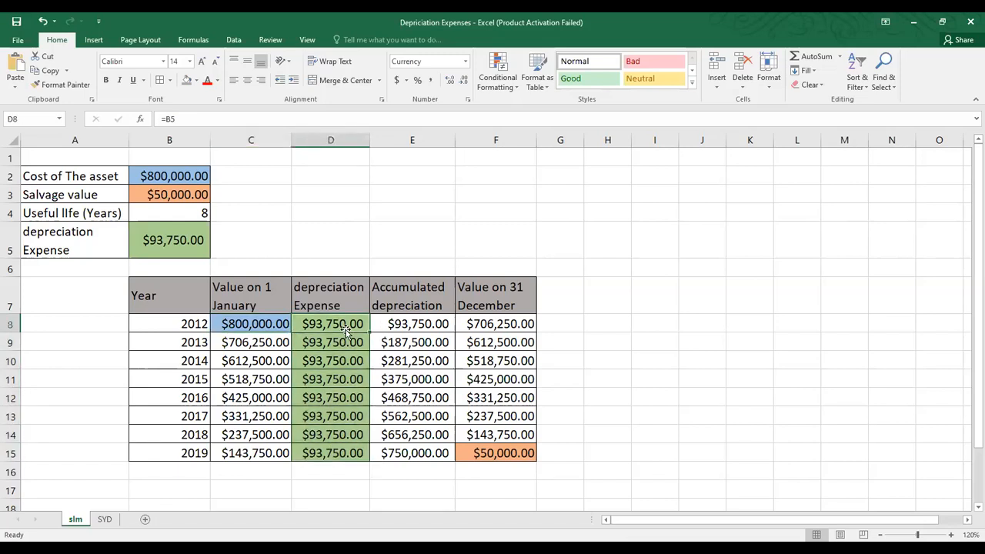
click(408, 325)
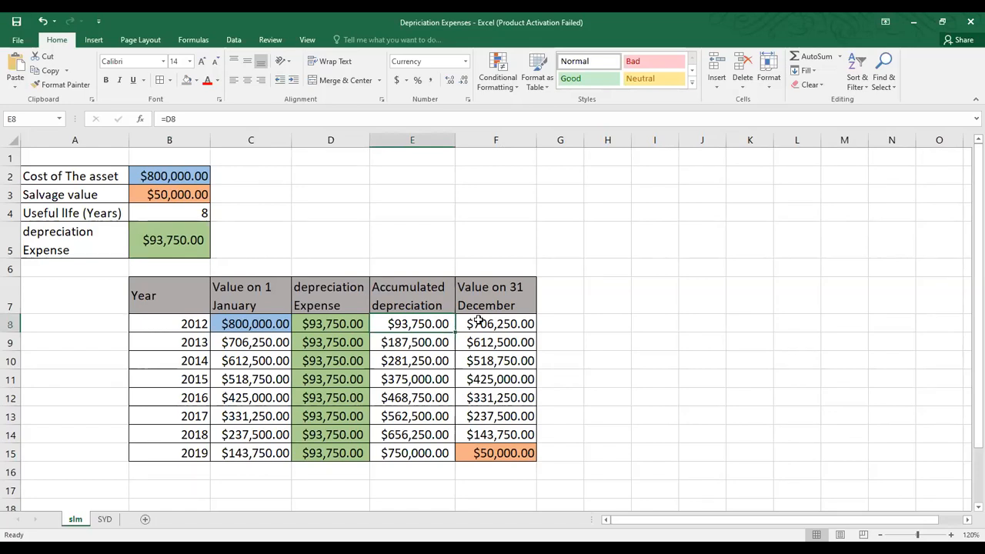
click(248, 344)
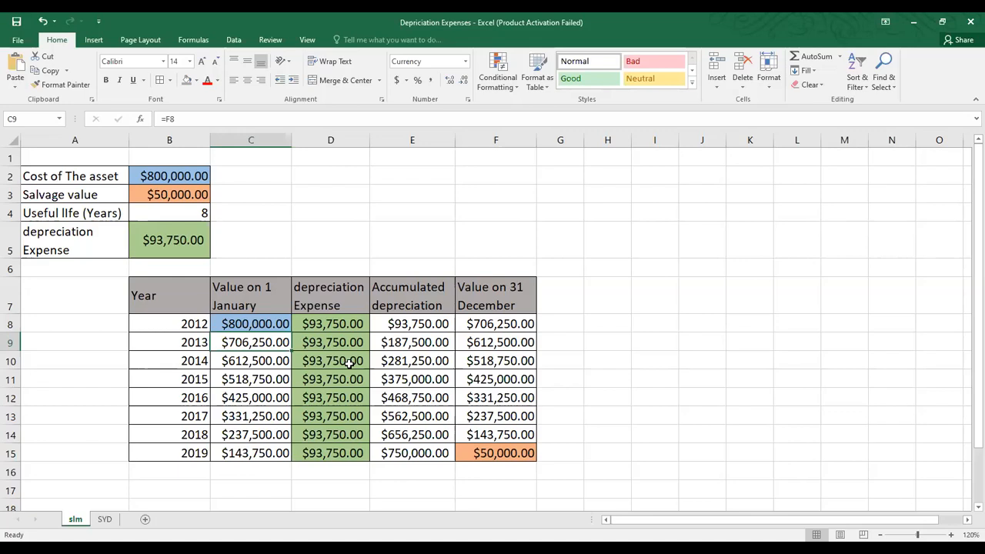
click(412, 341)
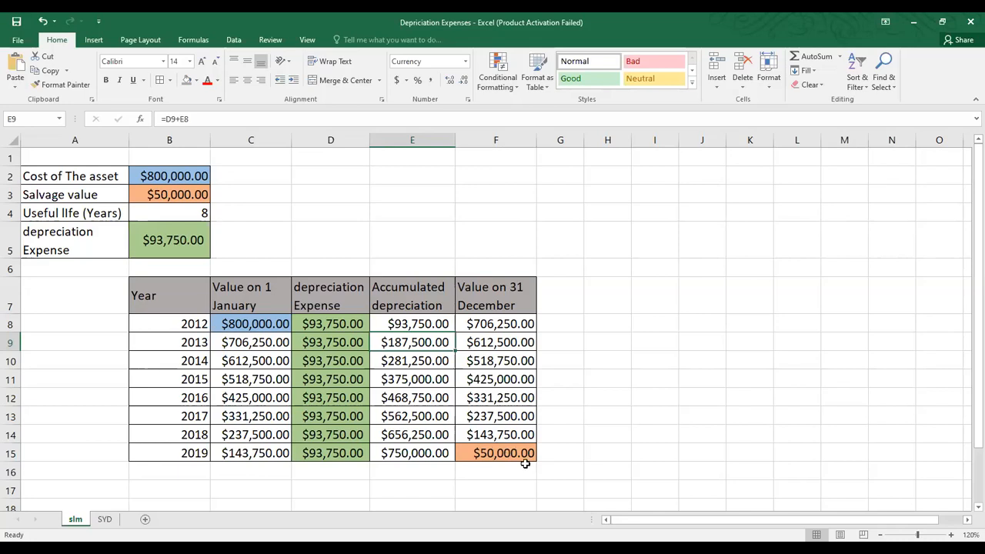
click(500, 453)
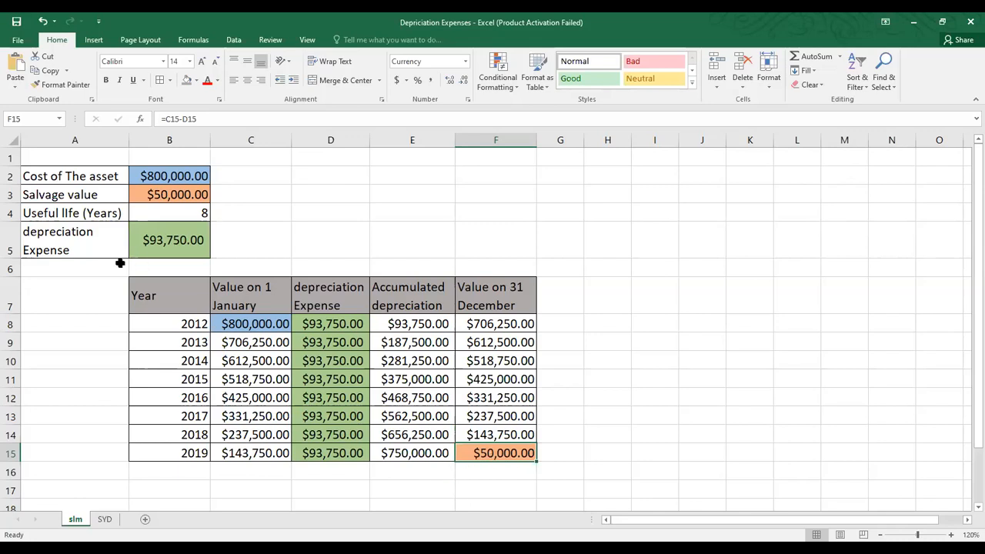
click(170, 189)
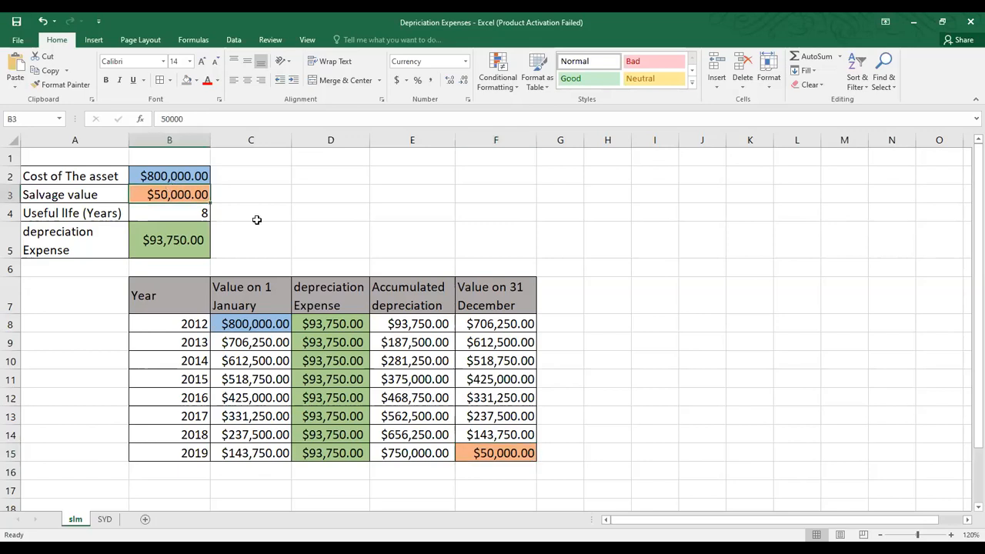
click(480, 452)
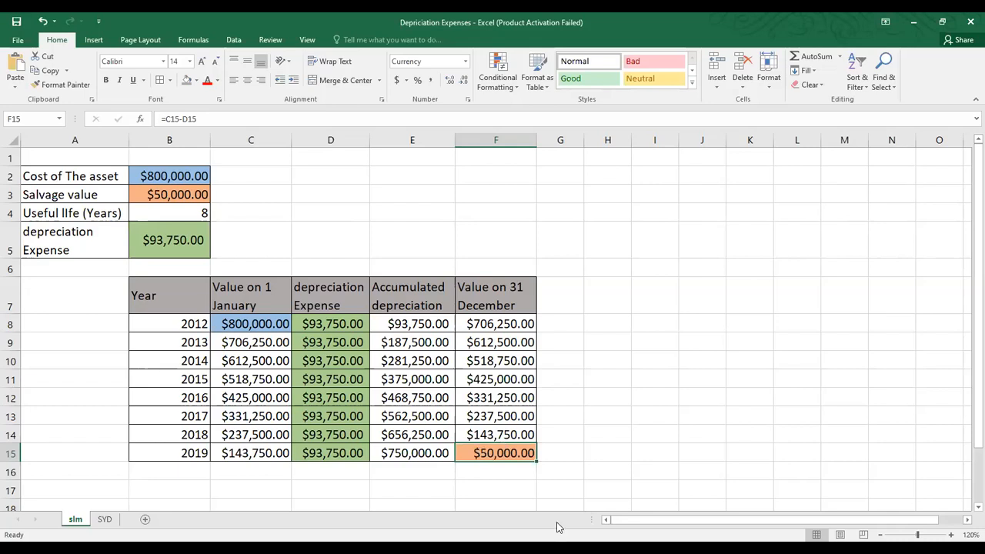
click(621, 413)
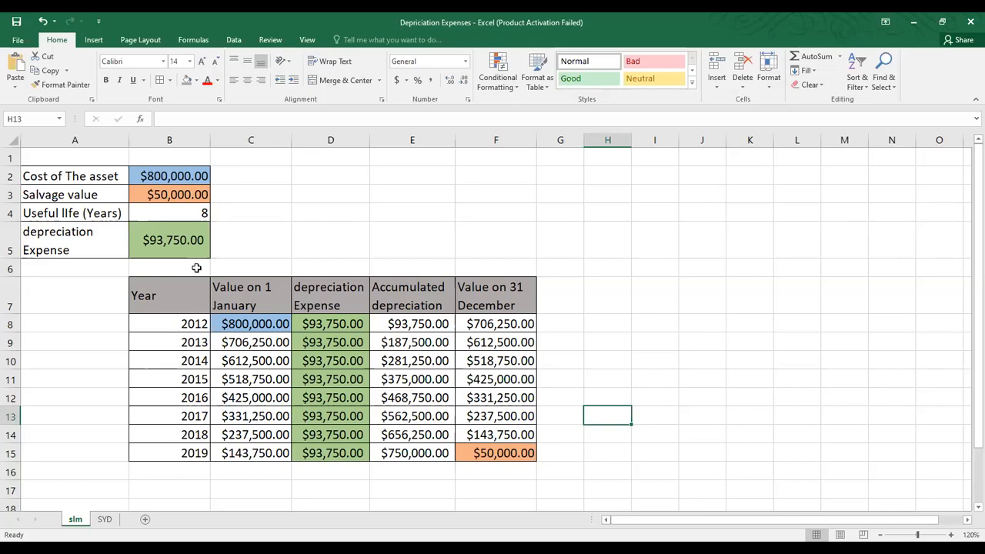
Step: Show the SYD sheet at 120% zoom and check the 8-year useful life in B4
click(105, 520)
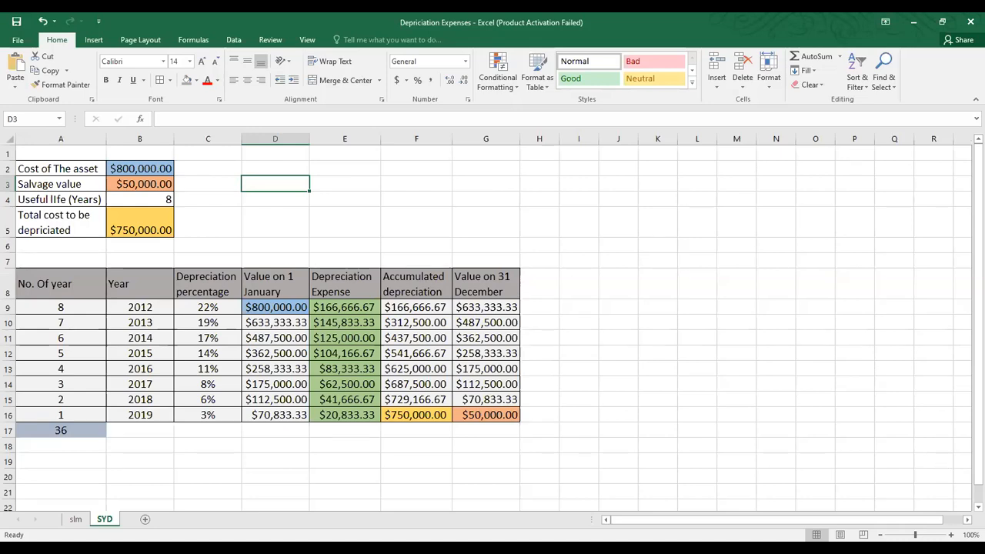
click(951, 535)
click(952, 535)
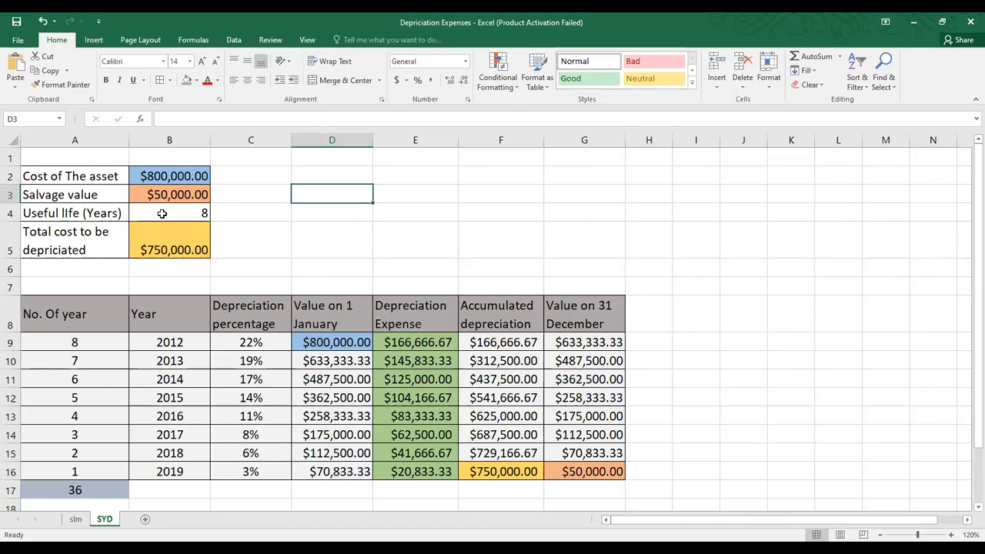
click(162, 214)
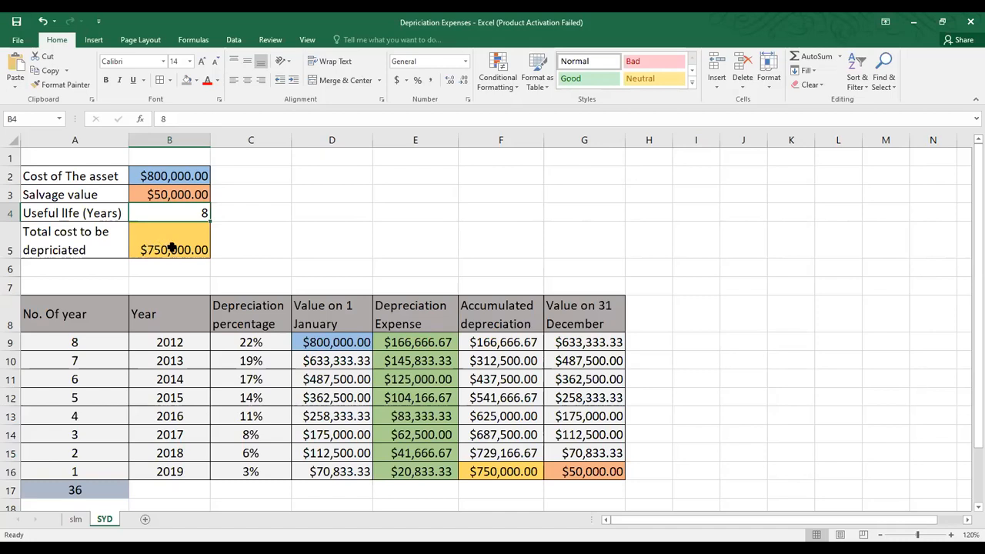
click(166, 197)
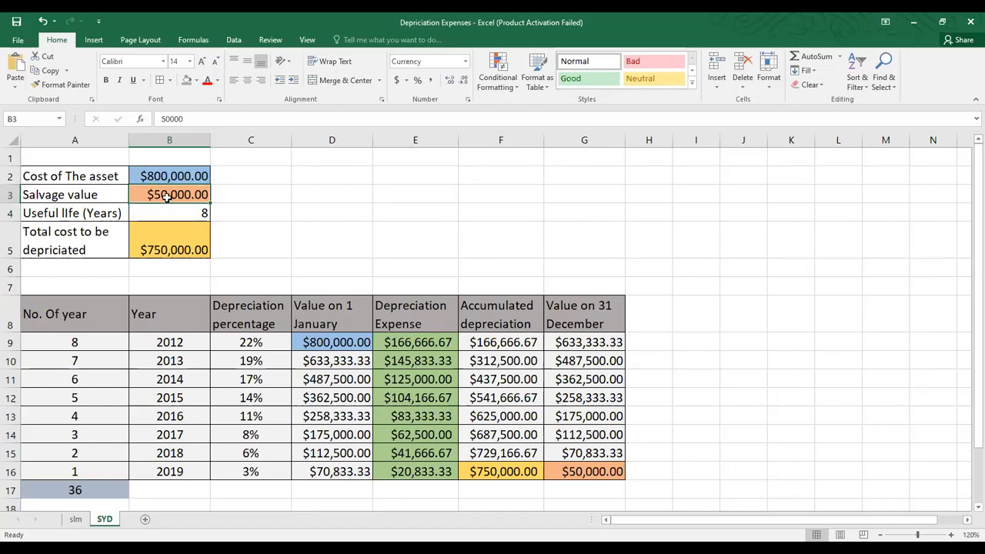
click(151, 248)
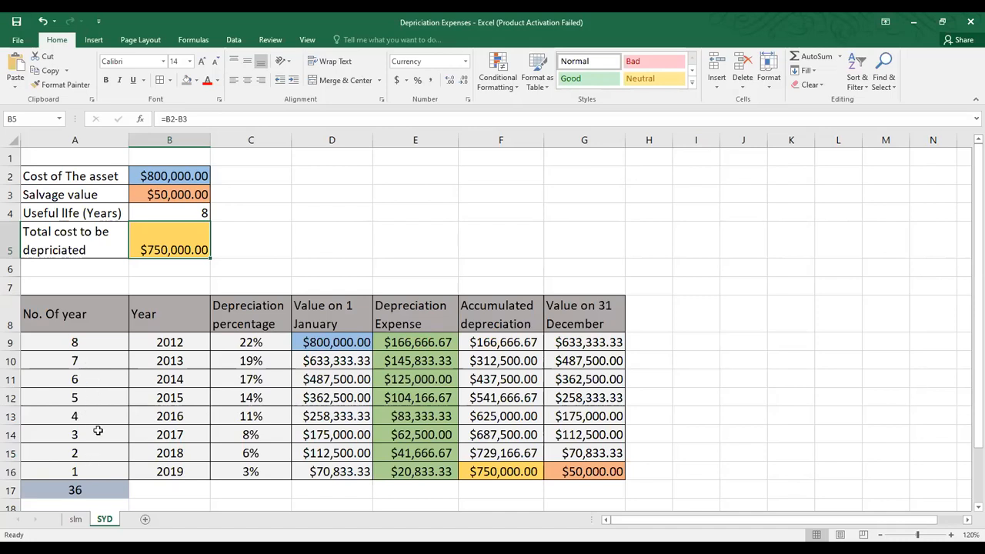
drag(103, 342, 91, 464)
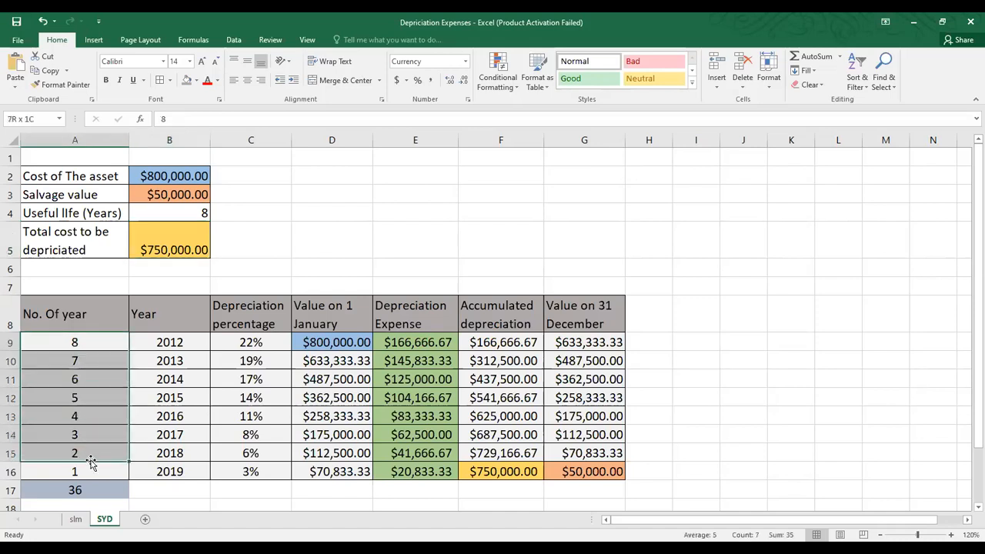
click(78, 491)
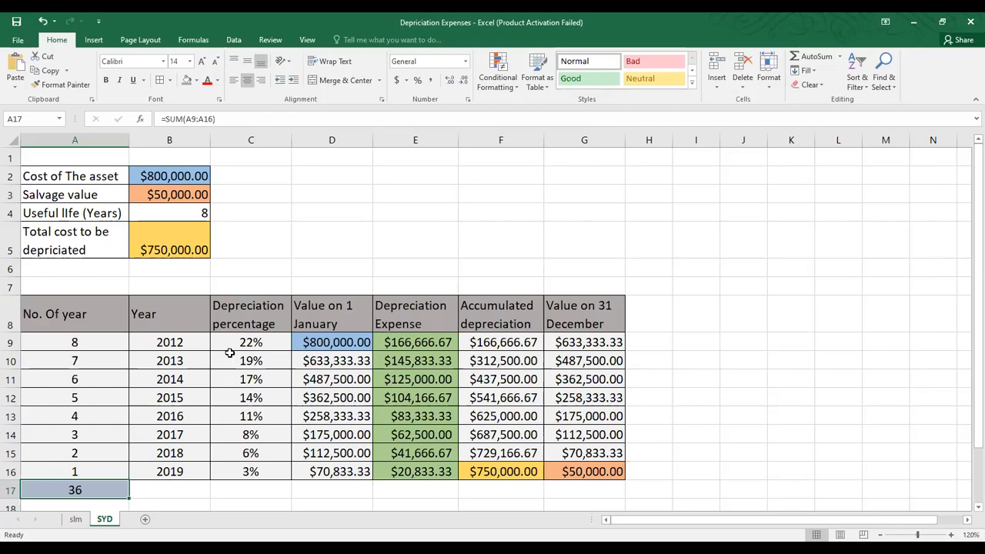
click(254, 343)
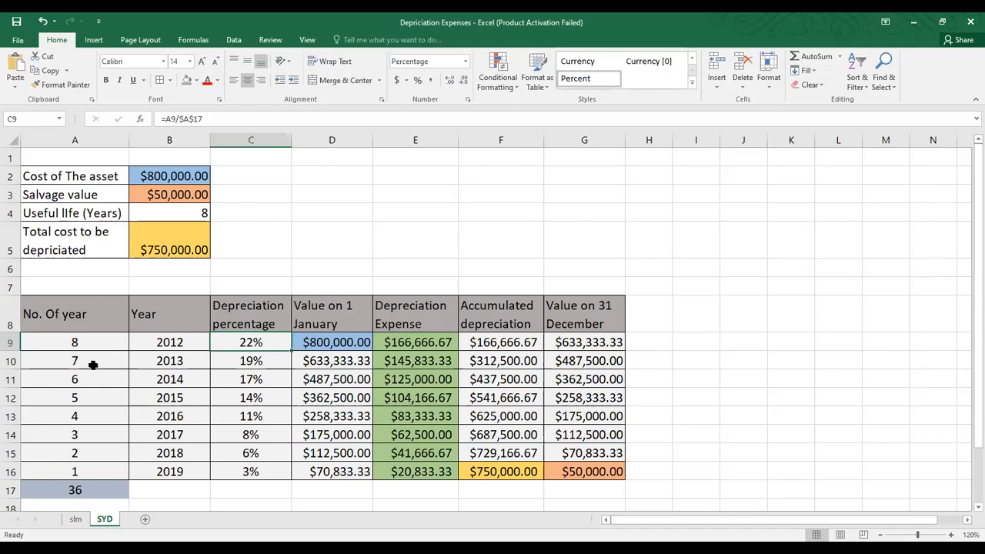
drag(250, 345, 261, 465)
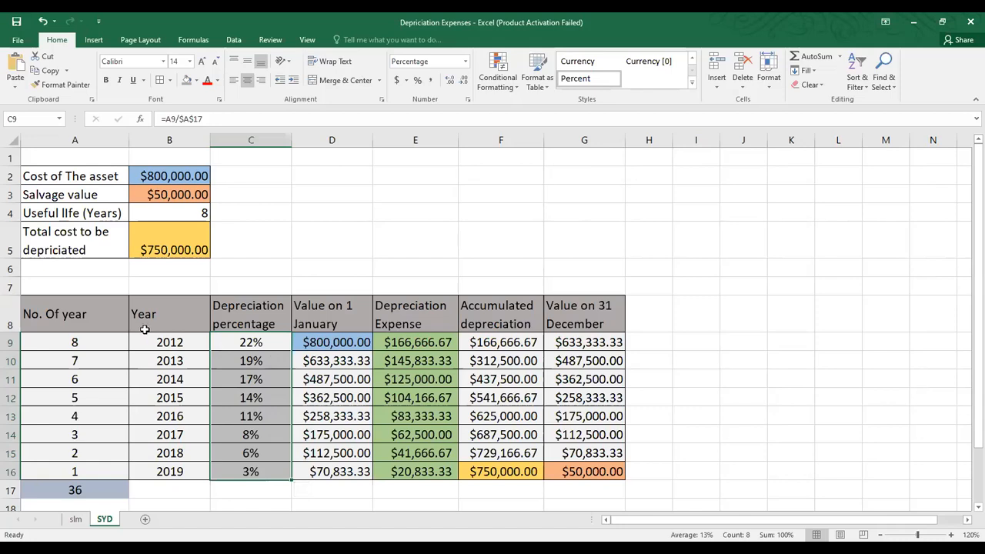
click(268, 354)
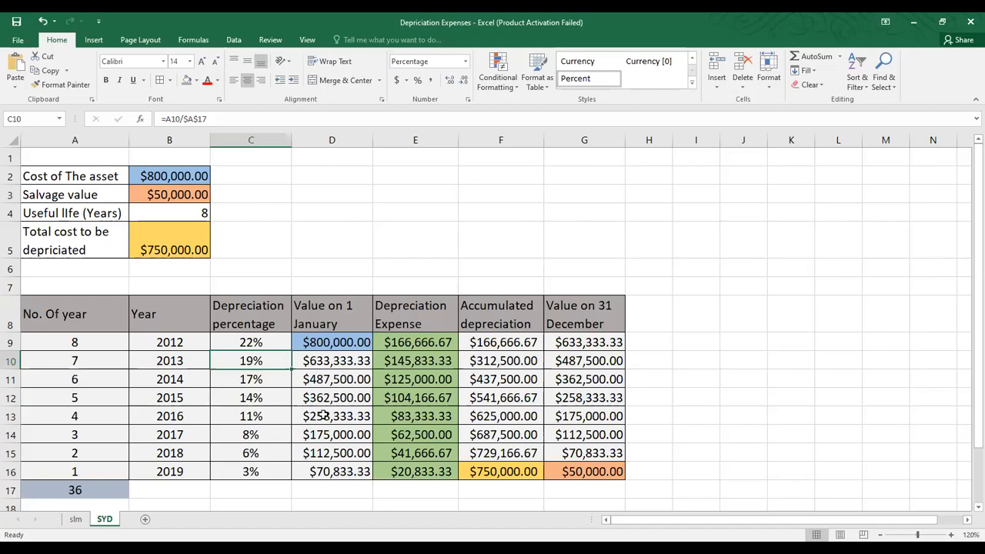
click(263, 342)
drag(263, 342, 256, 472)
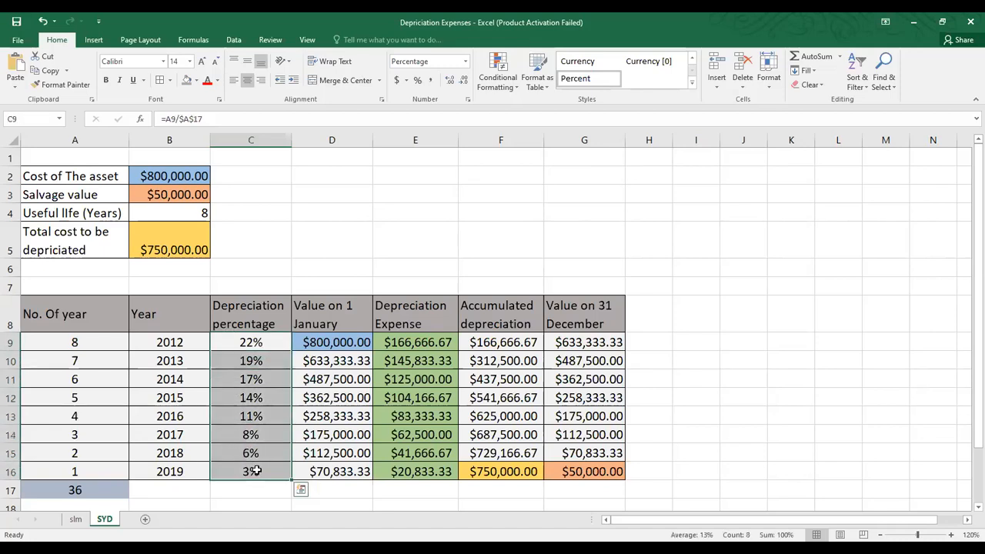
click(90, 346)
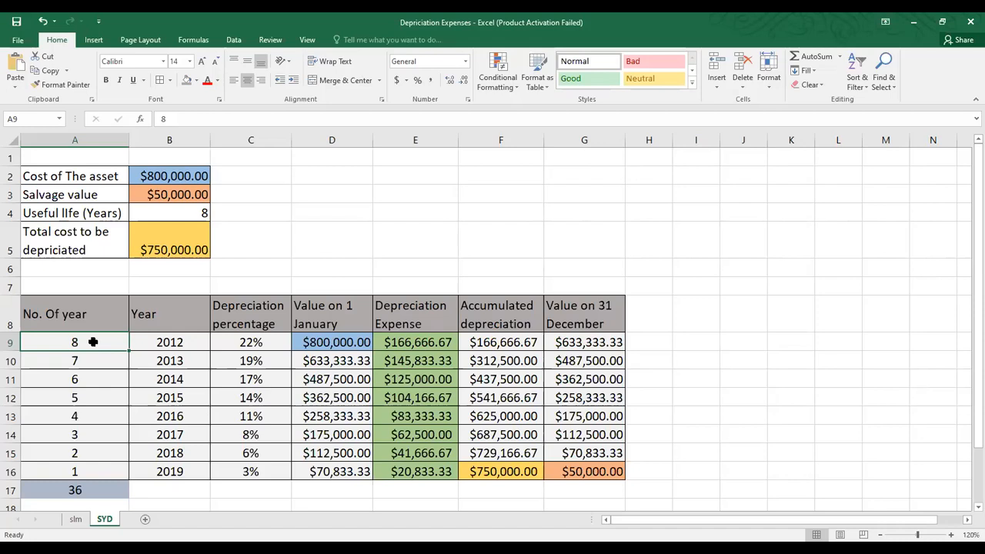
click(332, 342)
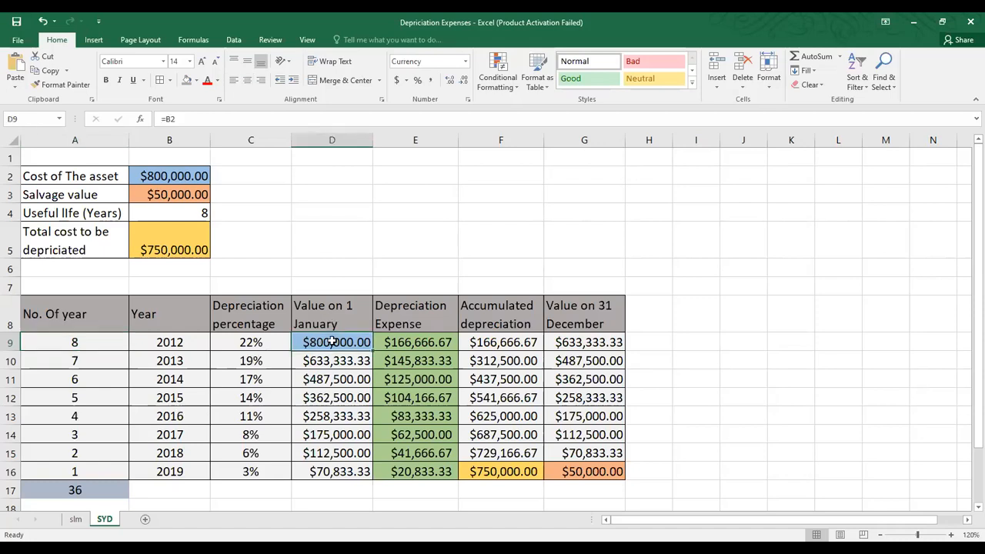
click(407, 343)
drag(406, 343, 416, 490)
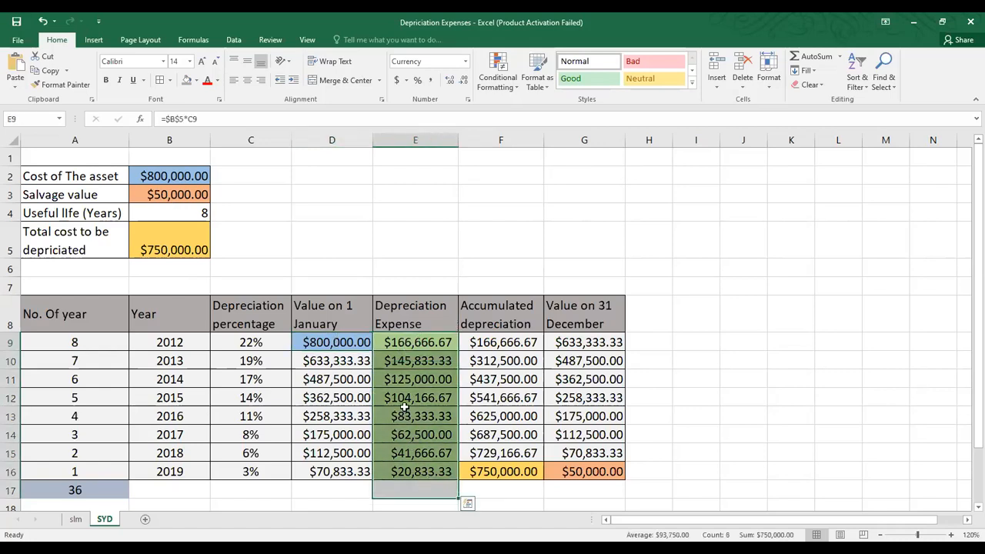
click(414, 339)
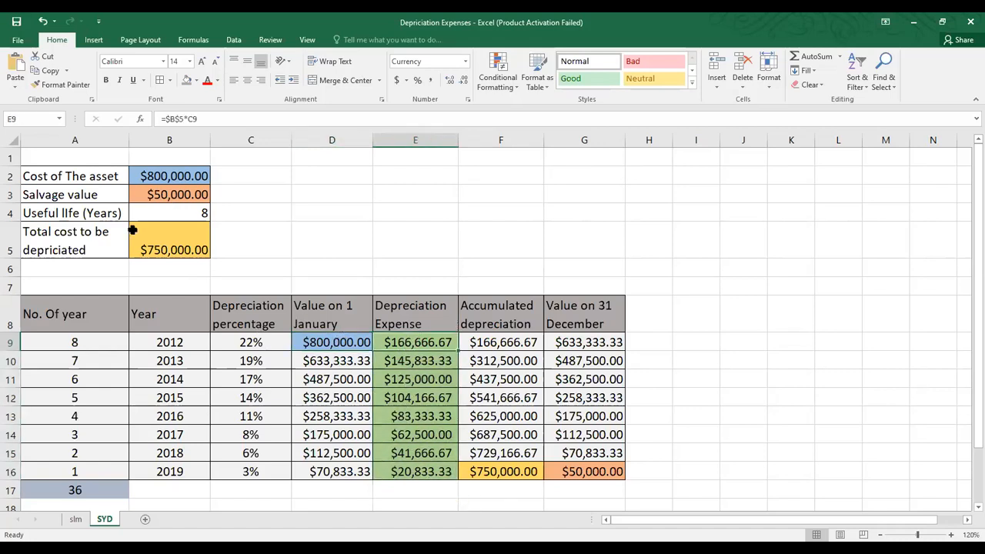
click(250, 343)
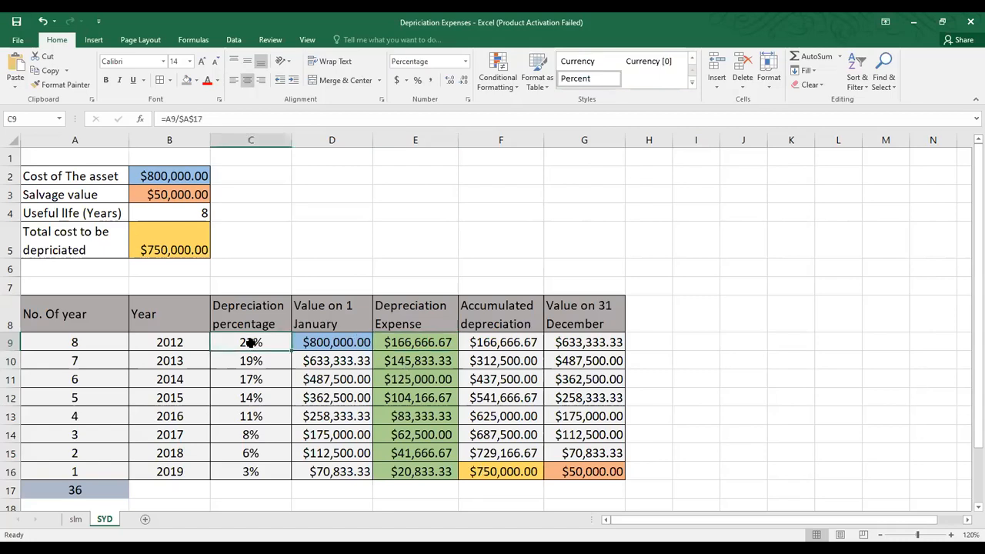
click(177, 249)
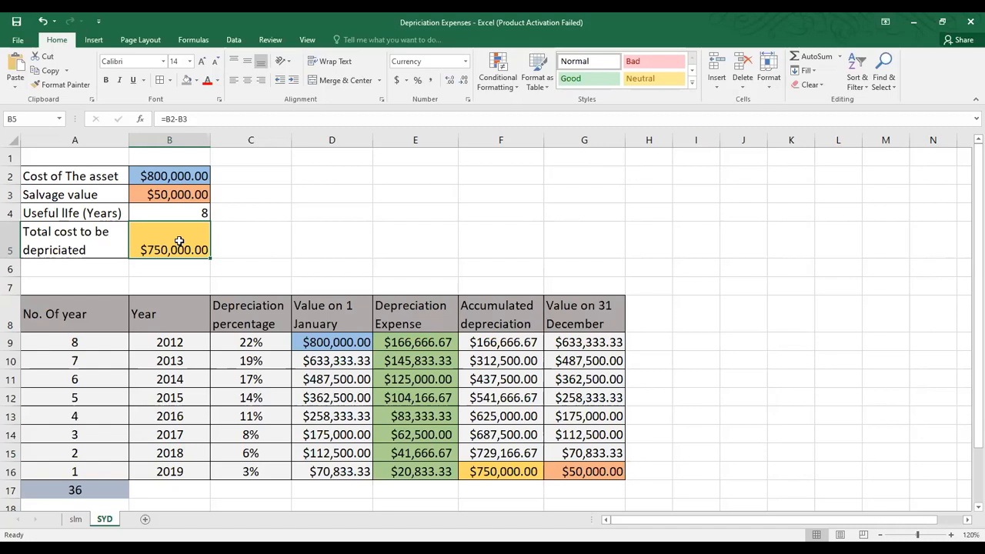
click(238, 233)
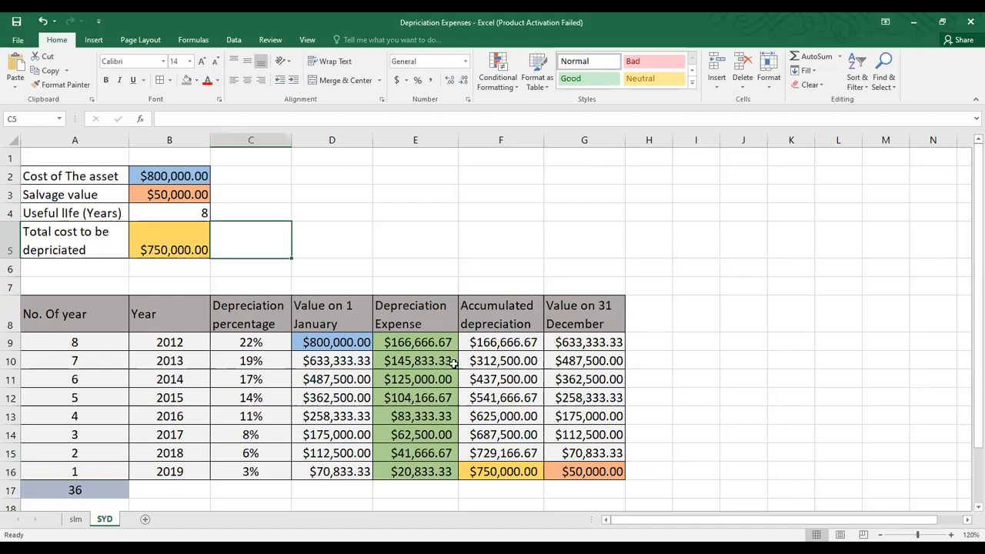
click(413, 343)
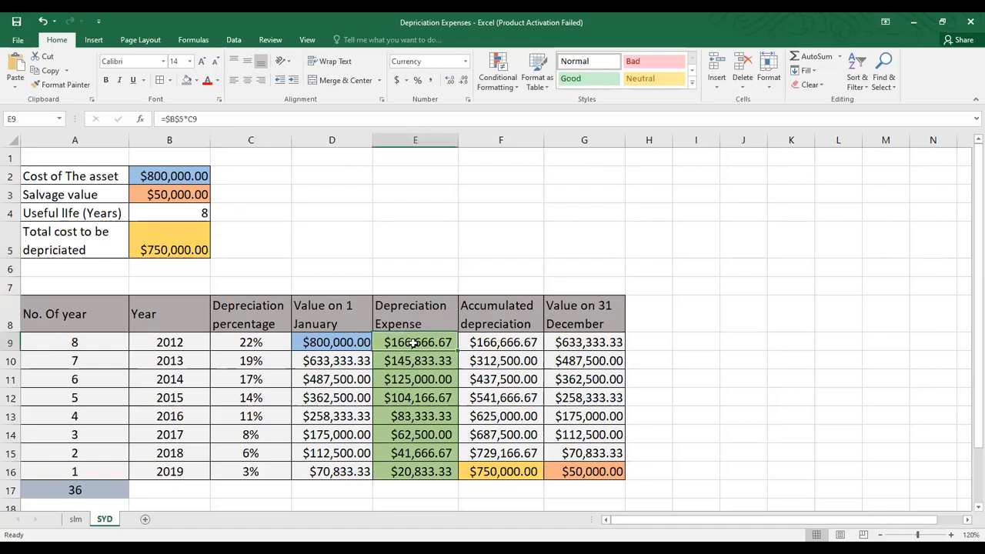
click(499, 340)
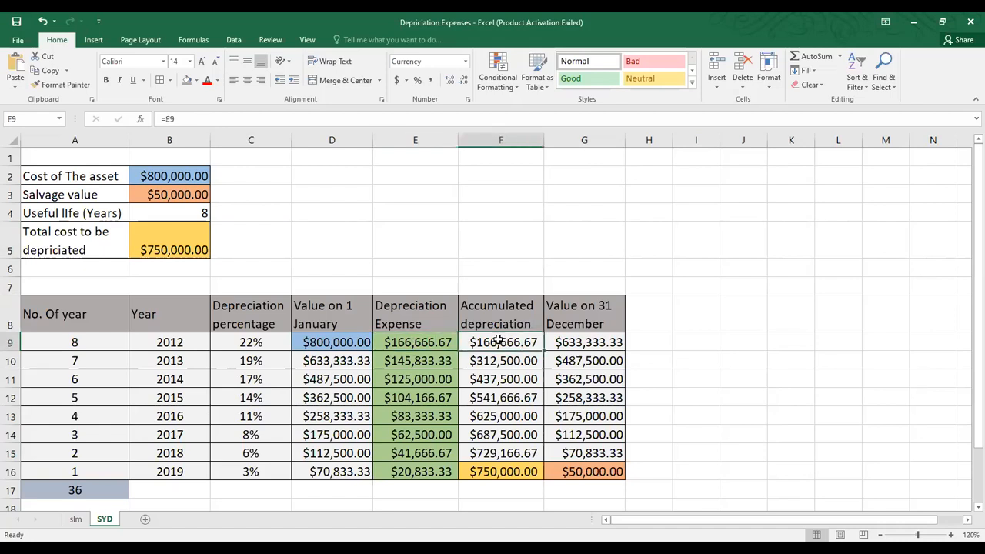
Step: Review the G9, G16 and F16 formulas, confirm F16:G16 totals $800,000, then return to slm
click(584, 343)
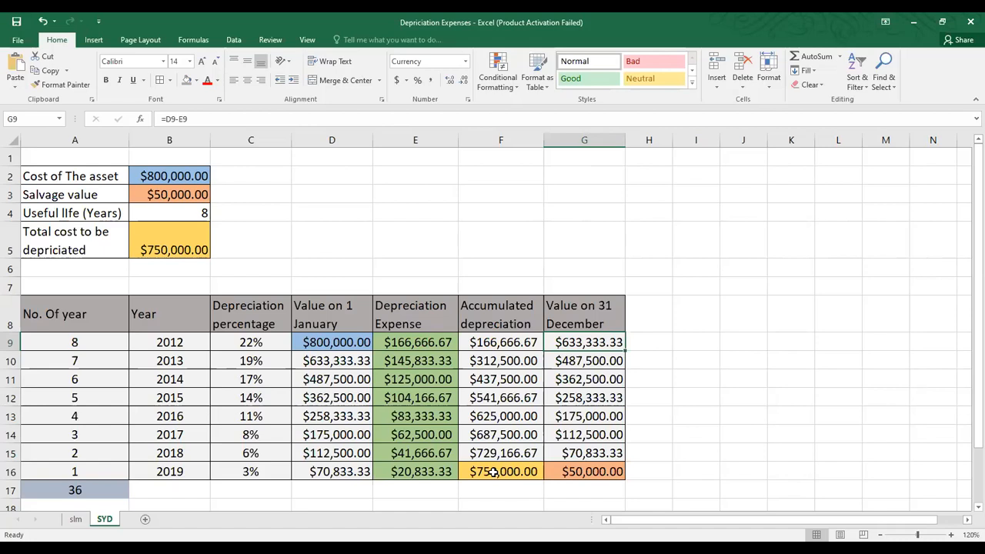
click(581, 473)
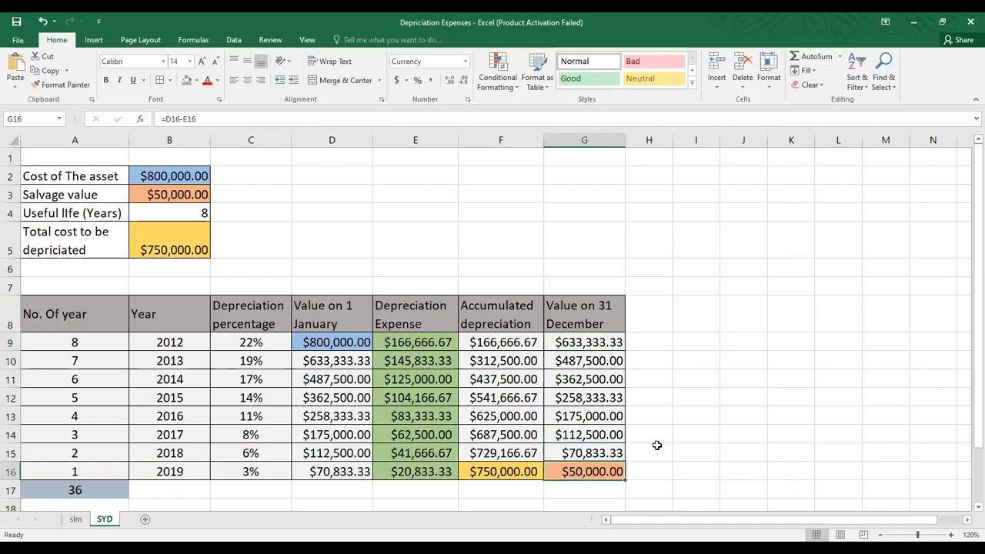
click(517, 472)
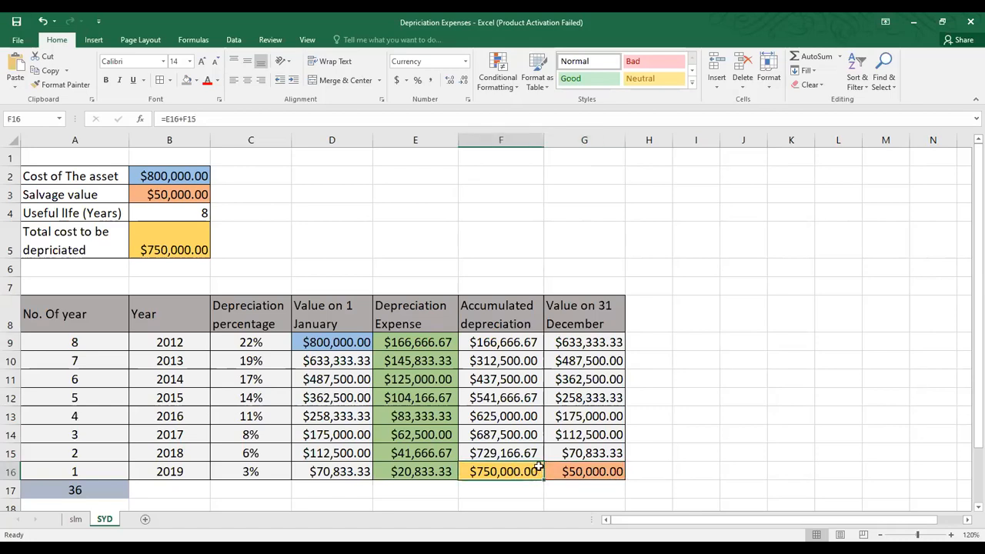
drag(539, 470, 585, 467)
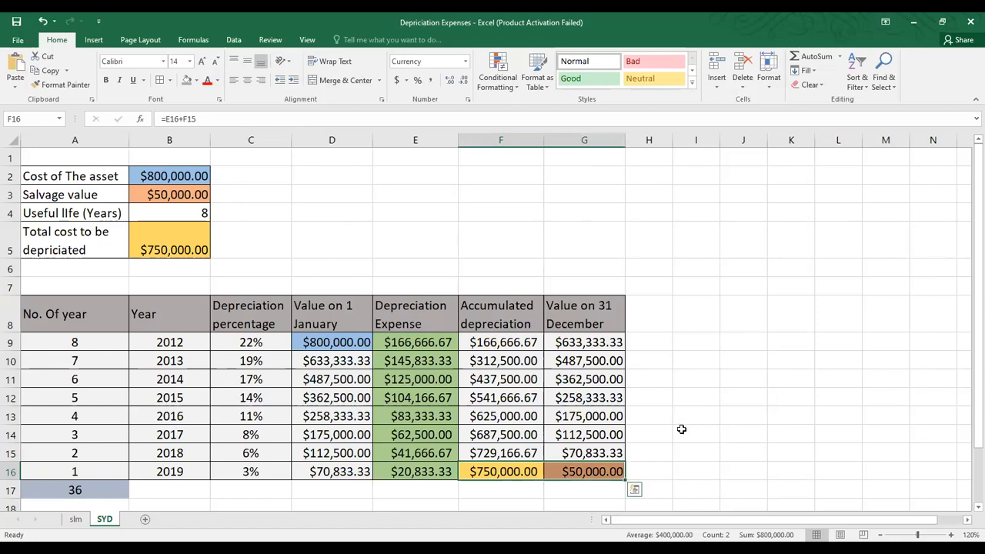
click(763, 377)
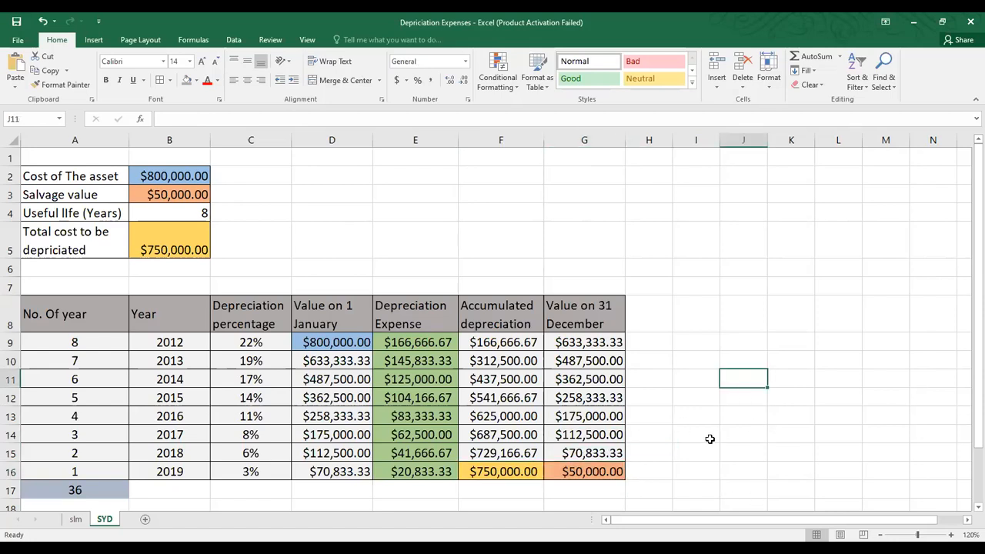
click(76, 520)
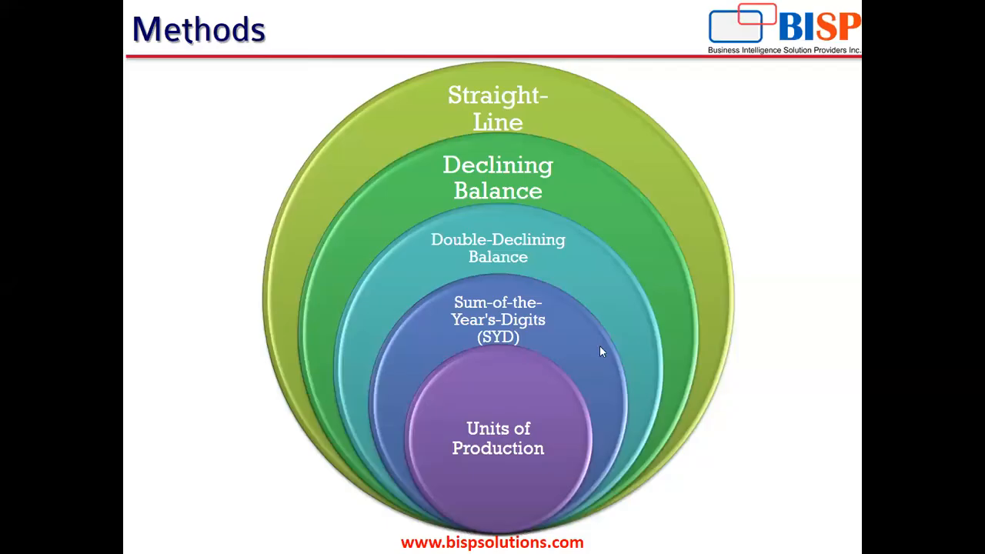
Step: Advance the slideshow from the Methods slide to the final Any Question? slide
click(598, 345)
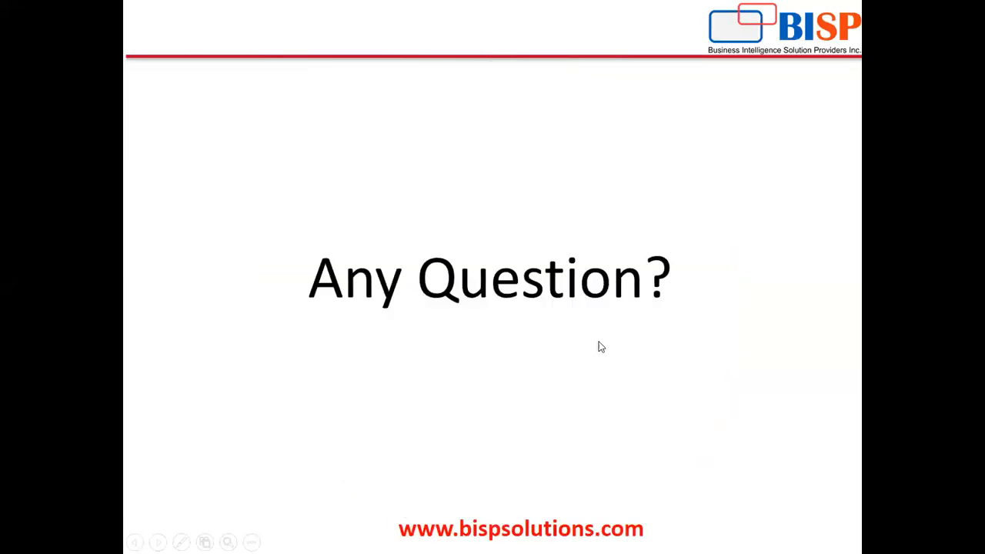